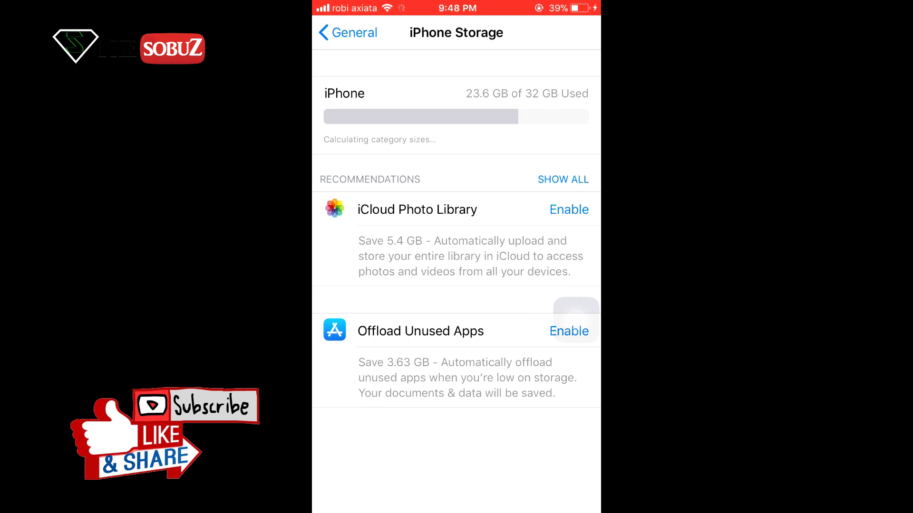
{"action": "scroll", "coordinate": [457, 234], "scroll_direction": "down", "scroll_amount": 1}
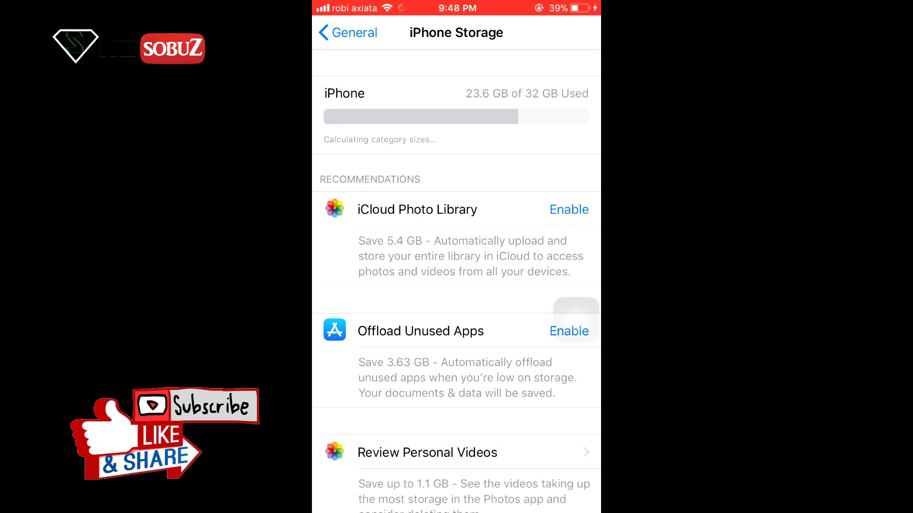
{"action": "scroll", "coordinate": [457, 285], "scroll_direction": "down", "scroll_amount": 5}
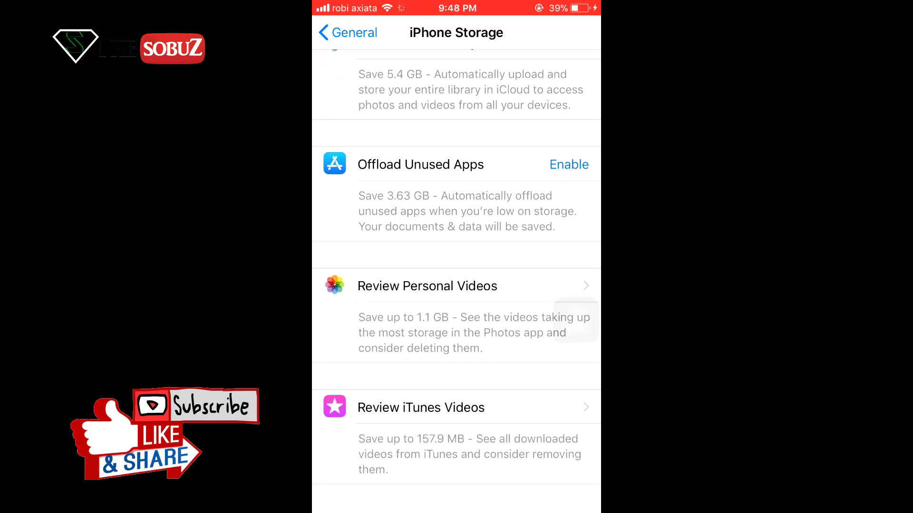
Leave the storage details, return to the home screen, and relaunch Settings.
{"action": "left_click", "coordinate": [348, 32]}
{"action": "key", "text": "super"}
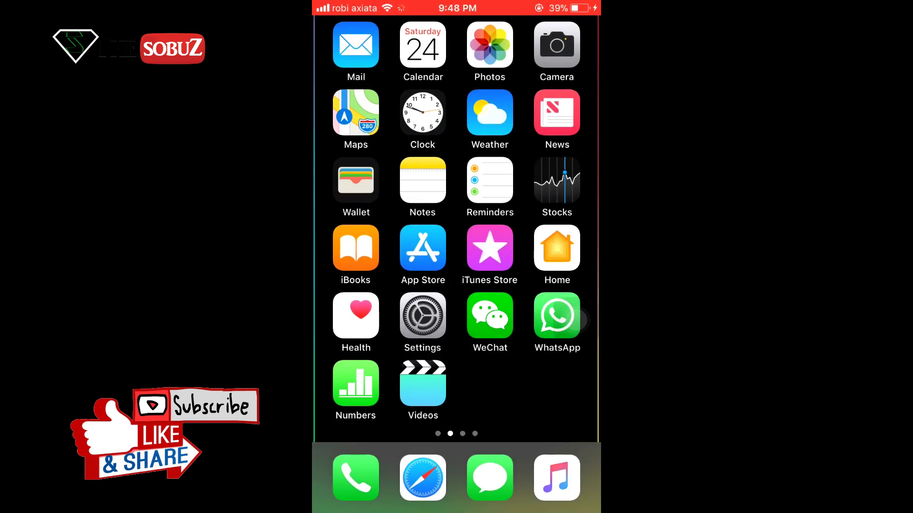
{"action": "left_click", "coordinate": [422, 316]}
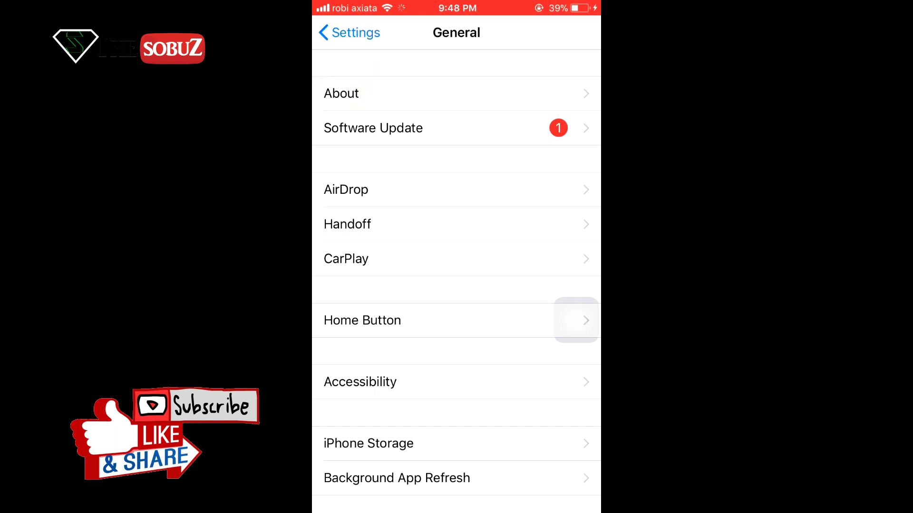
View the CarPlay and AirDrop pages, returning to the General list after each.
{"action": "left_click", "coordinate": [345, 260]}
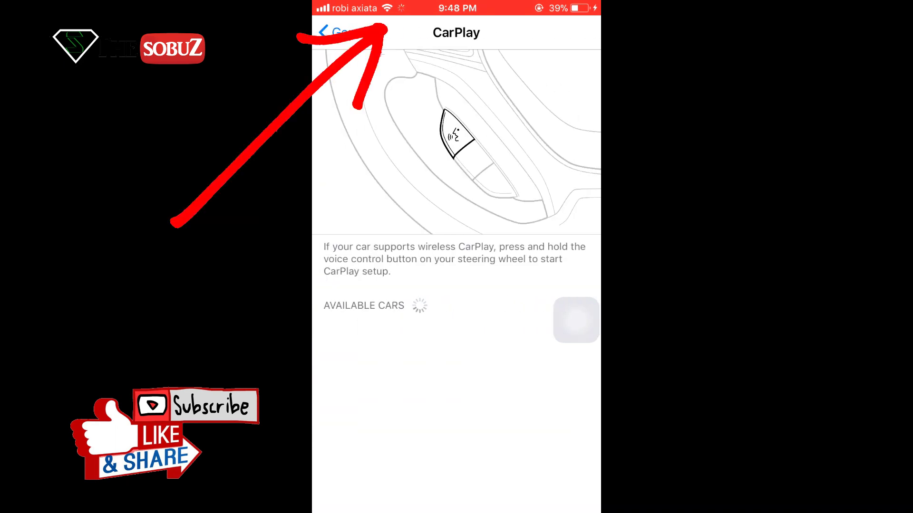
{"action": "left_click", "coordinate": [339, 32]}
{"action": "left_click", "coordinate": [349, 189]}
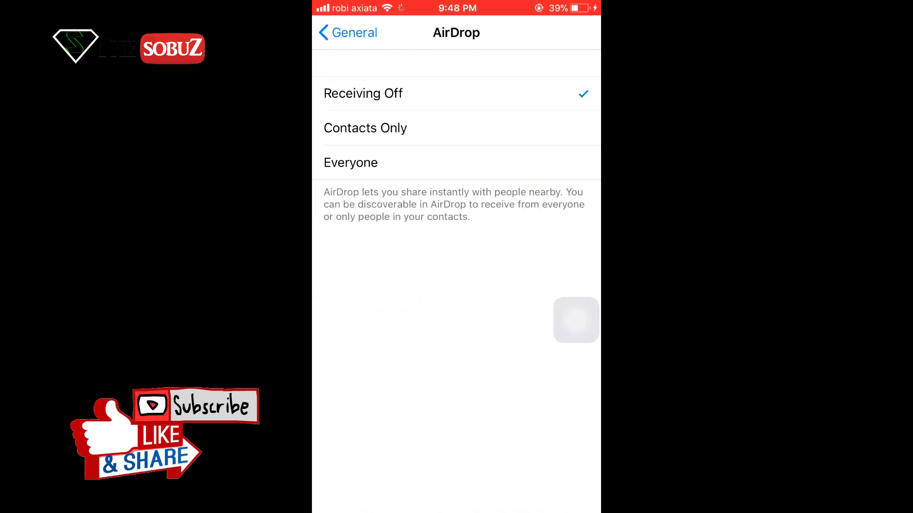
{"action": "left_click", "coordinate": [347, 32]}
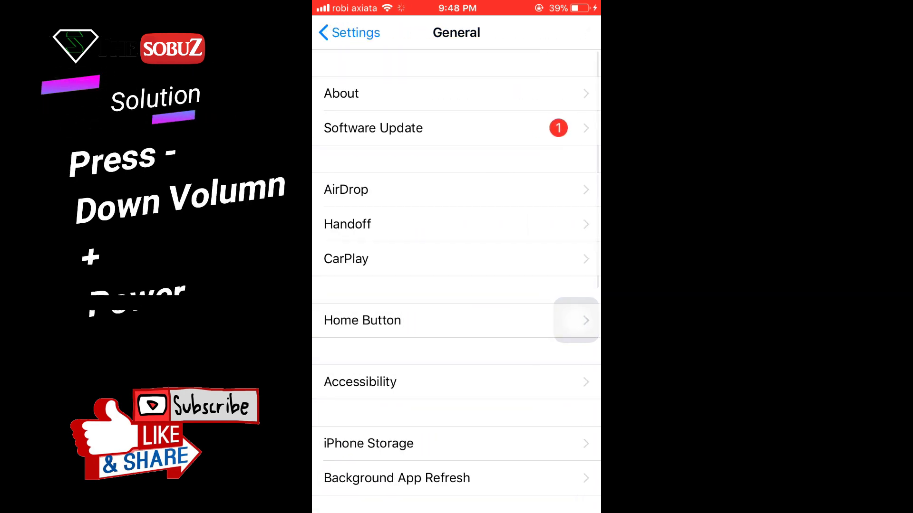